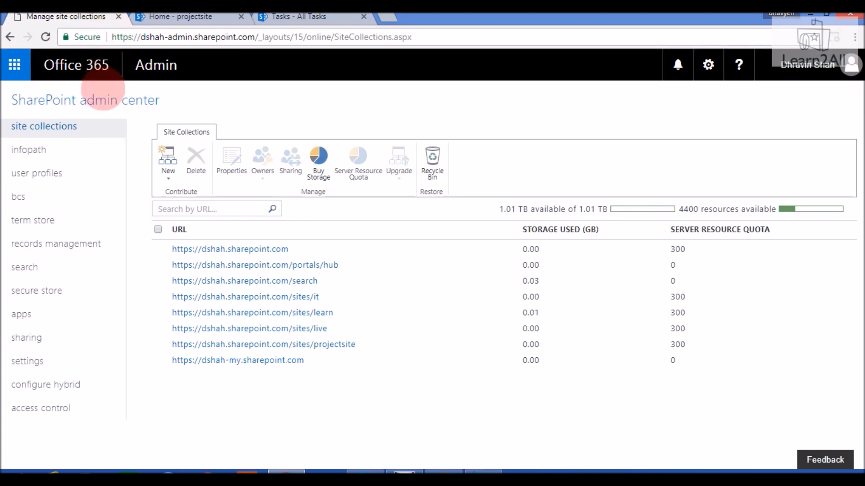
- Start a new private site collection titled projectsite with the web address ending in /sites/projectsite
click(173, 173)
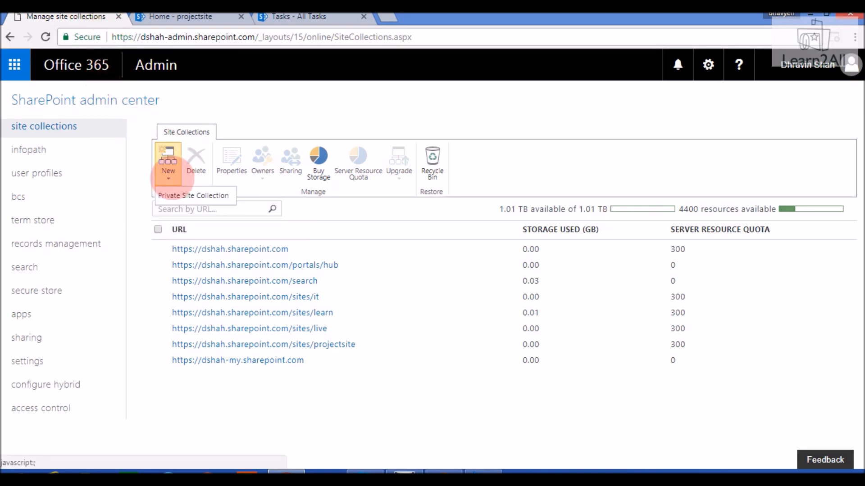
click(177, 191)
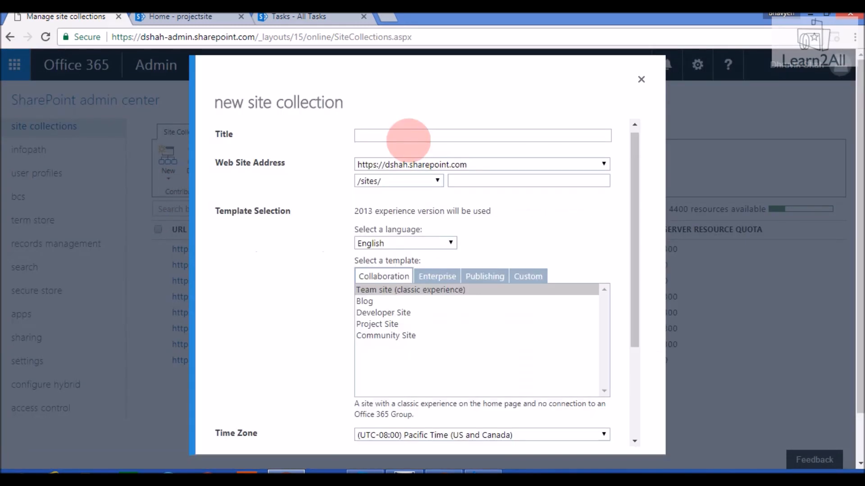
click(408, 139)
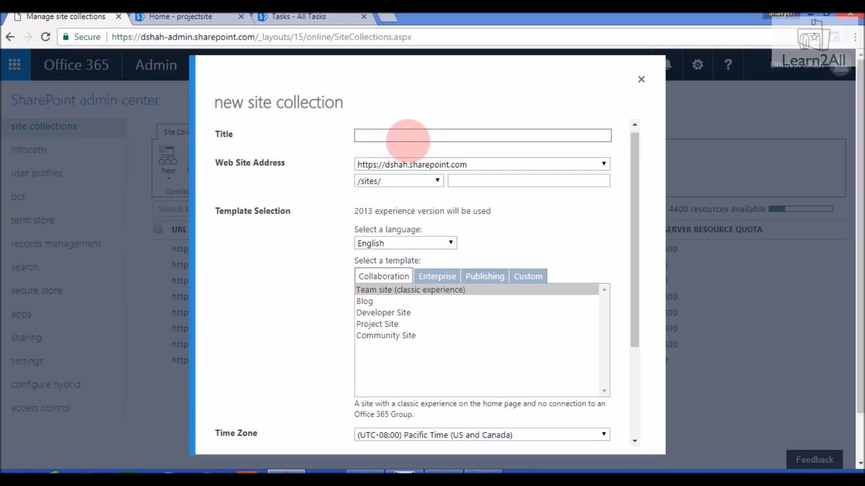
text(Pro)
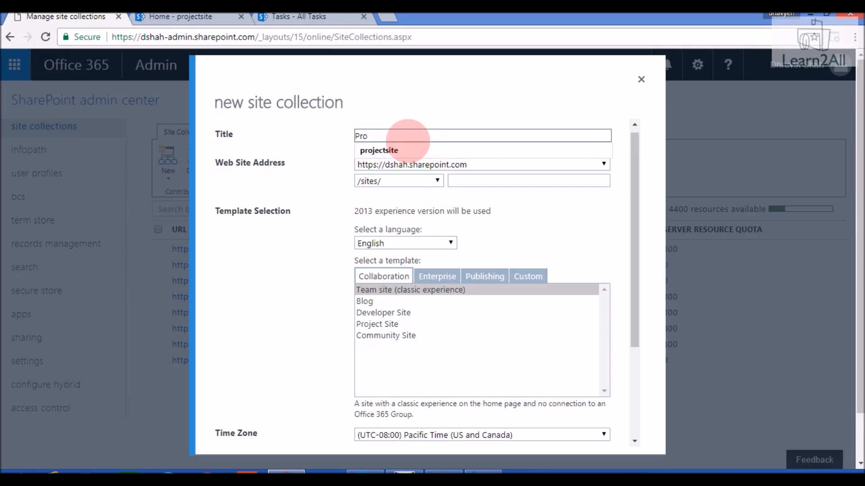
click(406, 150)
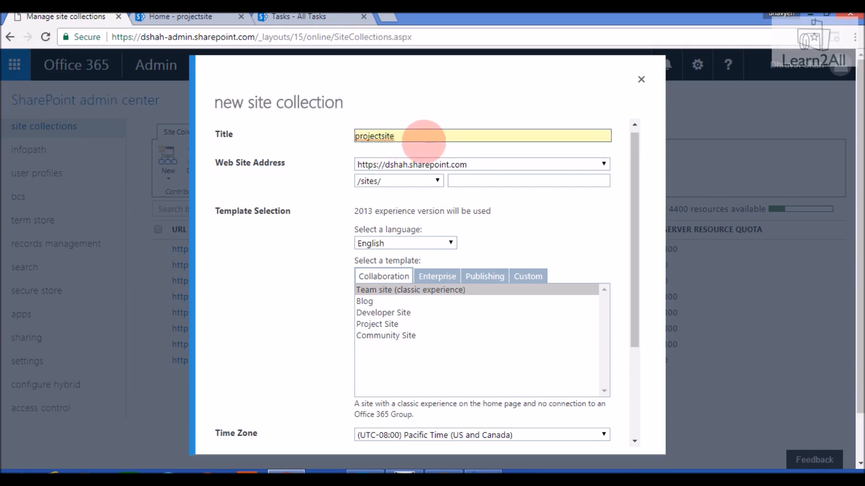
click(462, 180)
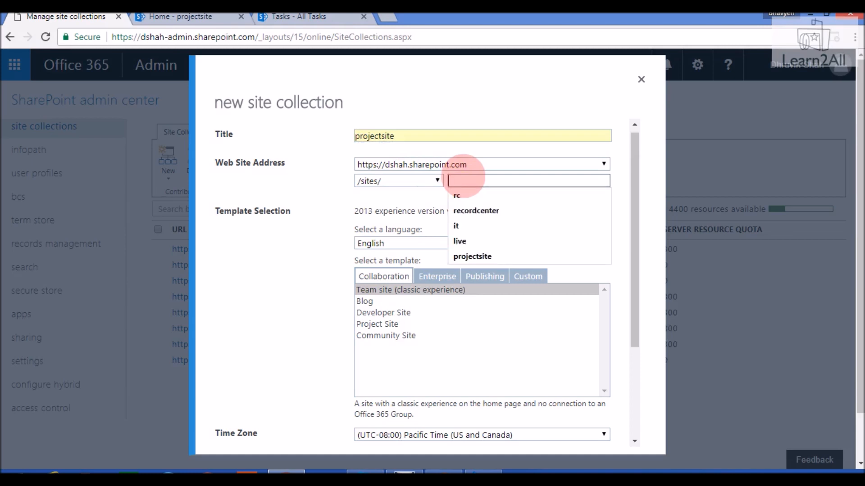
click(473, 256)
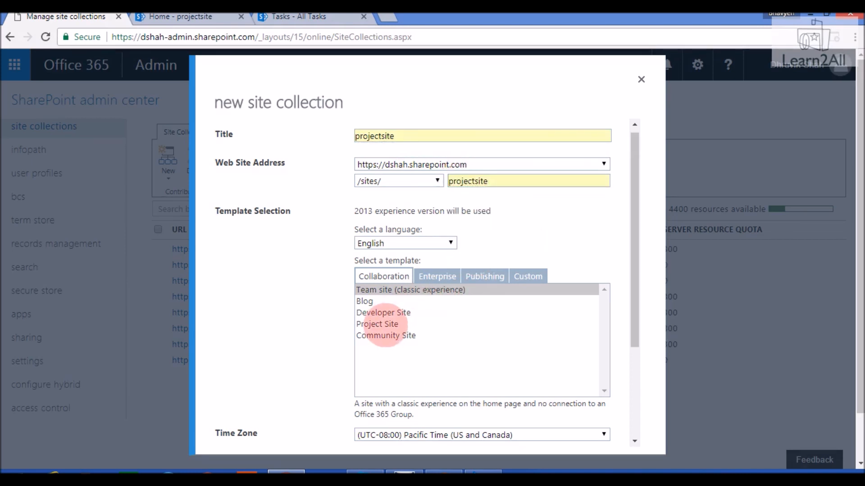
- Choose the Project Site template, enter and verify the administrator's name, and submit the new site collection form
click(384, 324)
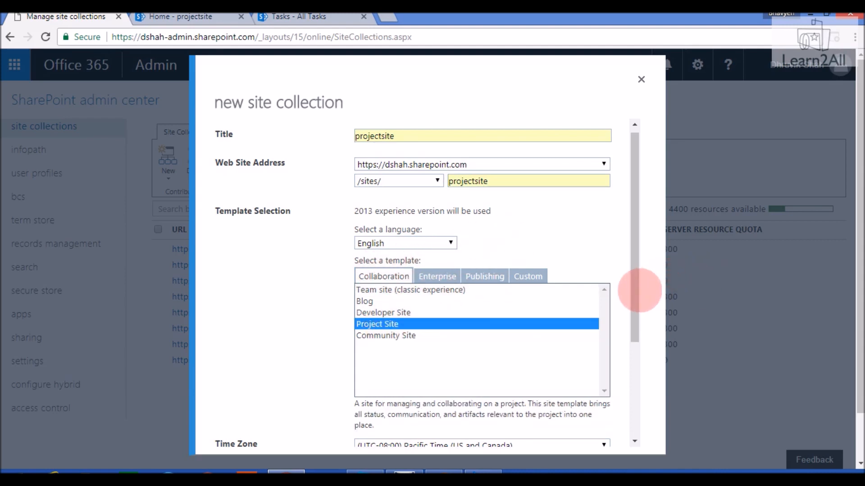
click(639, 289)
drag(640, 321, 635, 392)
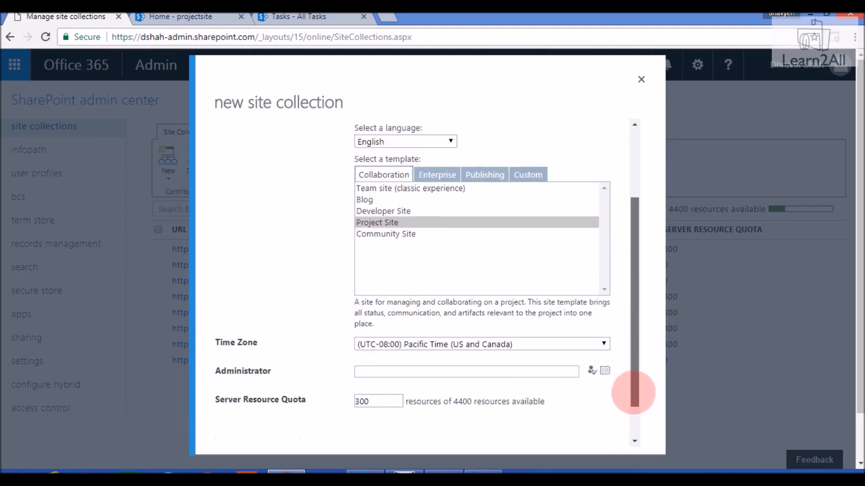
click(501, 363)
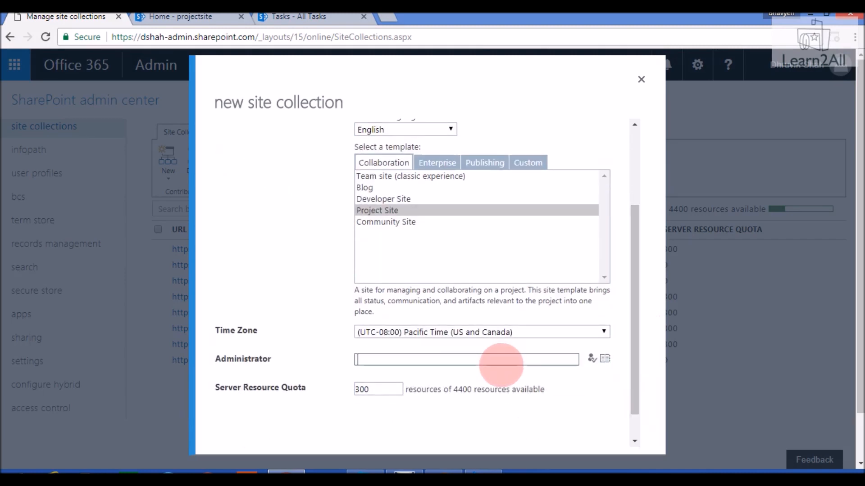
text(d)
click(591, 358)
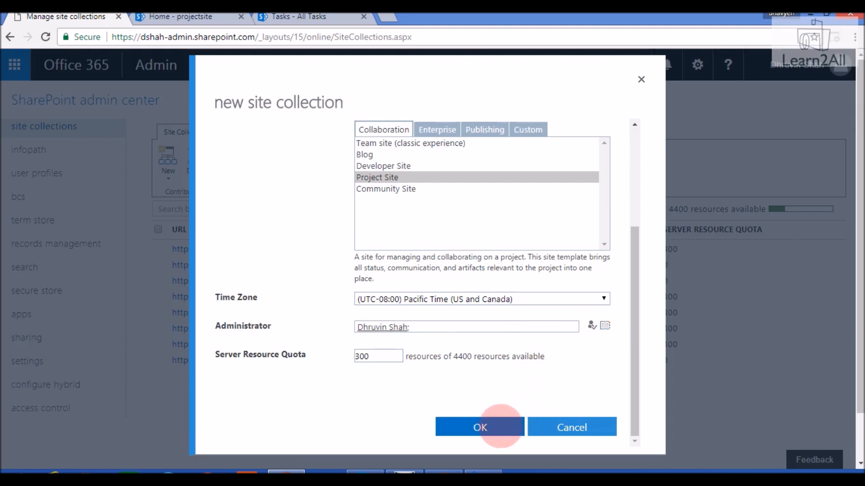
click(500, 427)
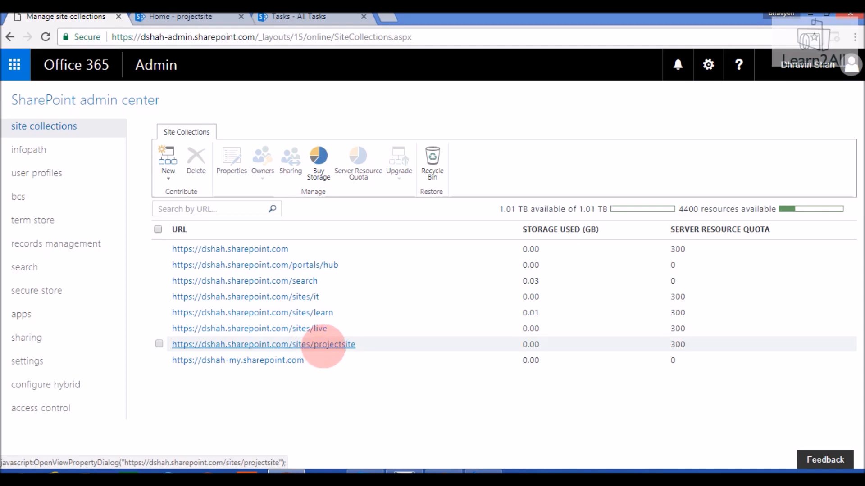
- Open the projectsite website from its site collection properties and look over the home page, including the newsfeed and documents areas
click(323, 345)
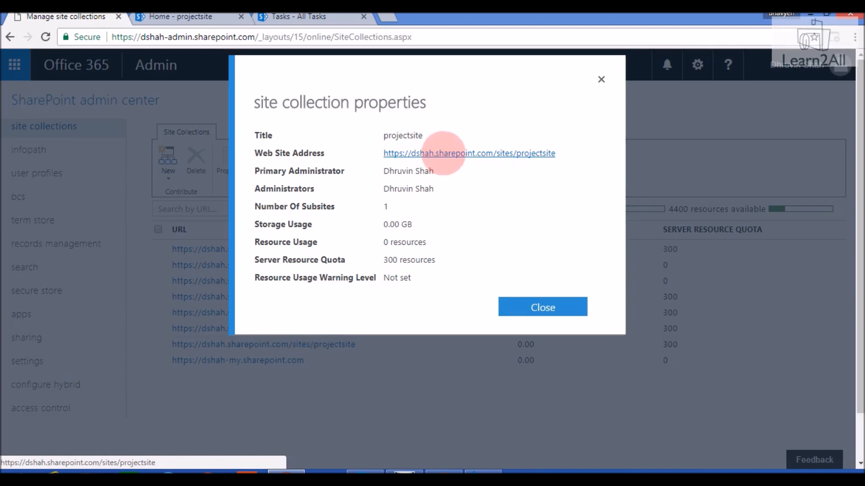
click(443, 153)
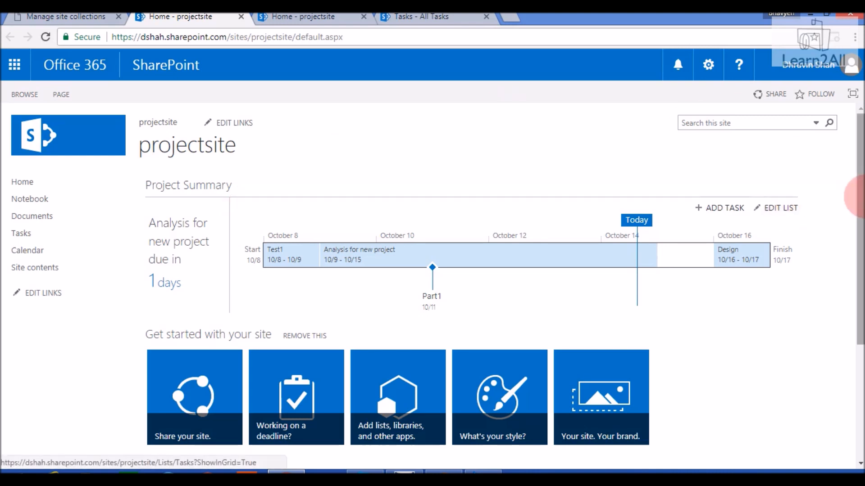
scroll(851, 286, down, 3)
drag(859, 287, 857, 301)
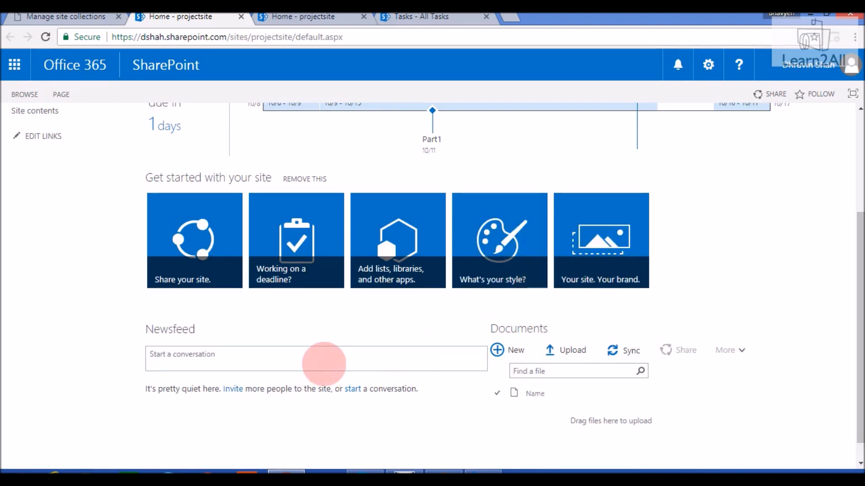
click(322, 360)
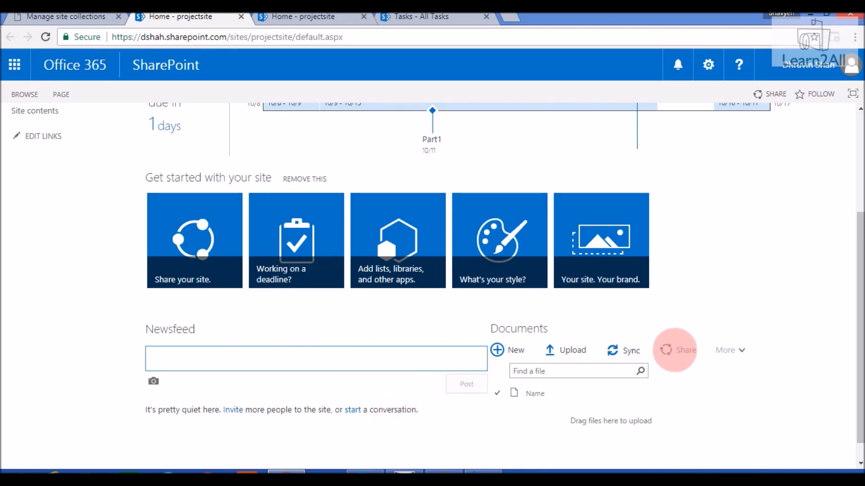
drag(854, 332, 855, 193)
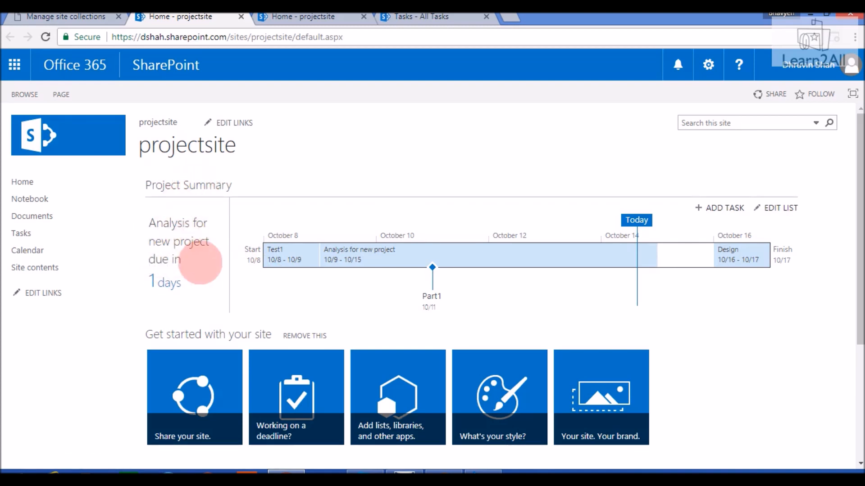
- In the Tasks list, fill in a new task named Test2 with start date 2017/10/20, due date 2017/10/22 and an assignee
click(51, 234)
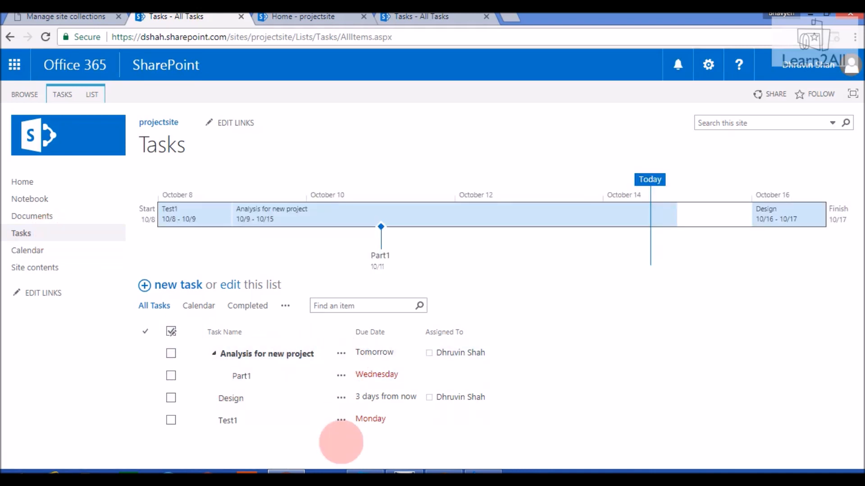
click(297, 182)
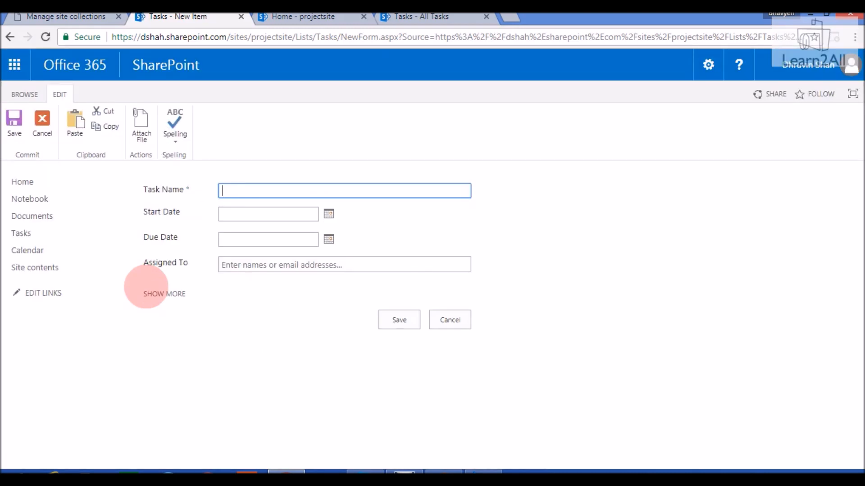
text(est2)
key(Tab)
text(2017/20/)
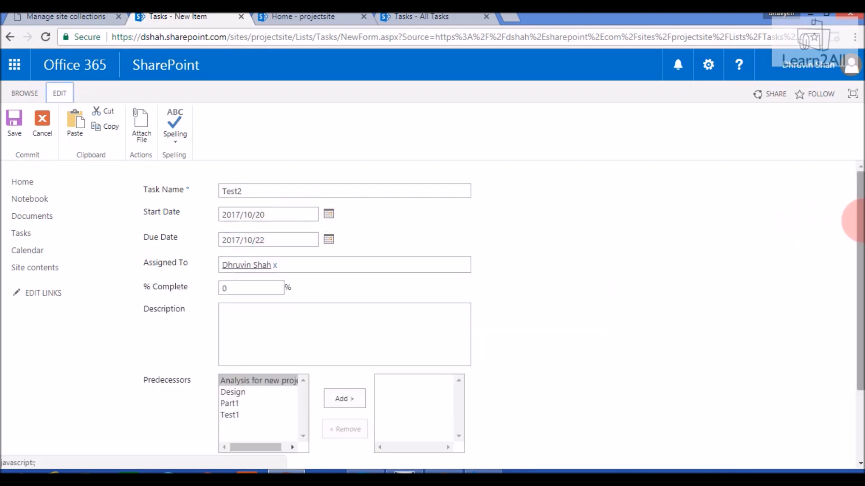
- Review the priority and status choices, keep Normal and Not Started, re-enter the dates in the accepted format, and save the Test2 task
drag(860, 220, 858, 281)
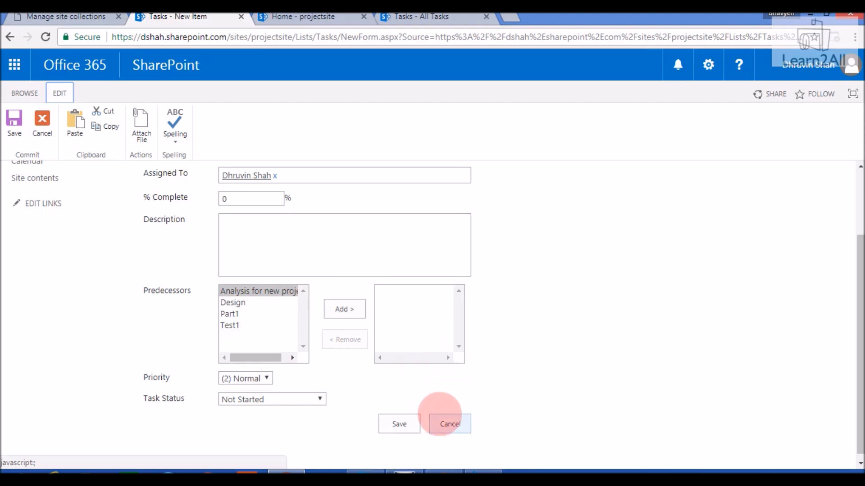
click(266, 379)
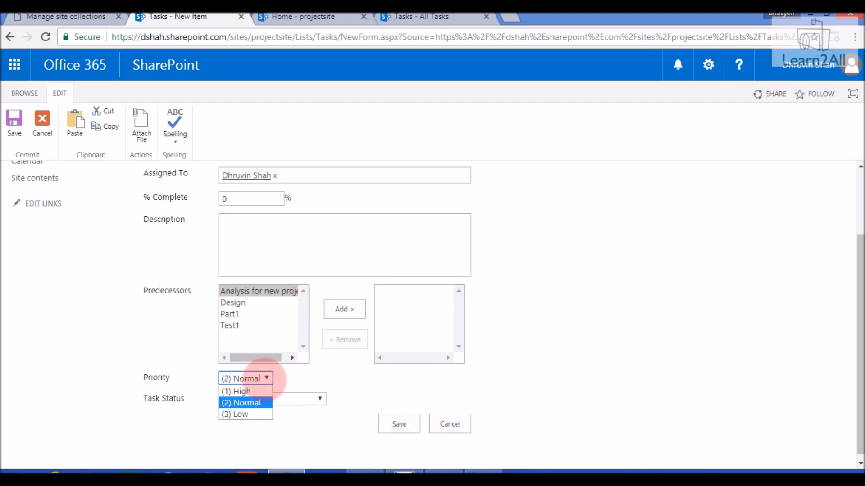
click(293, 380)
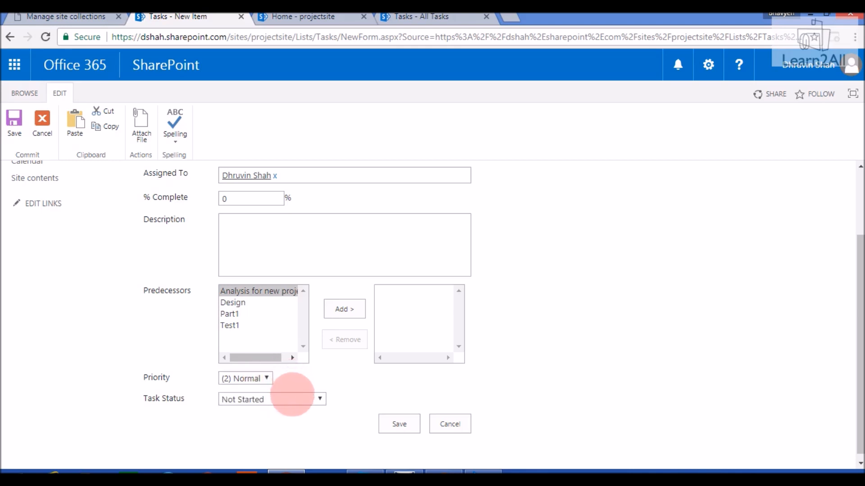
click(292, 396)
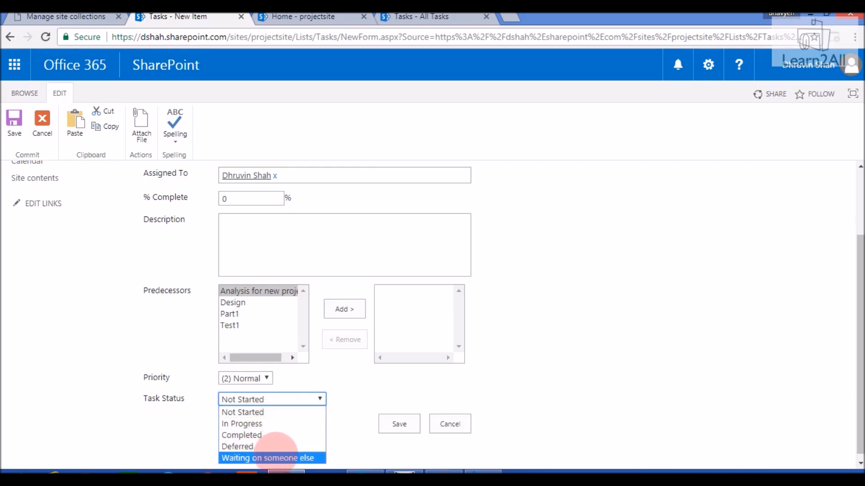
click(361, 384)
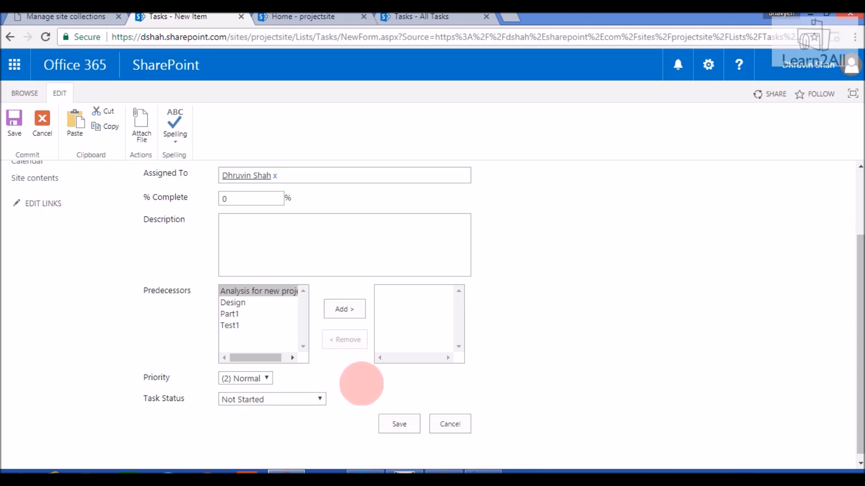
click(399, 425)
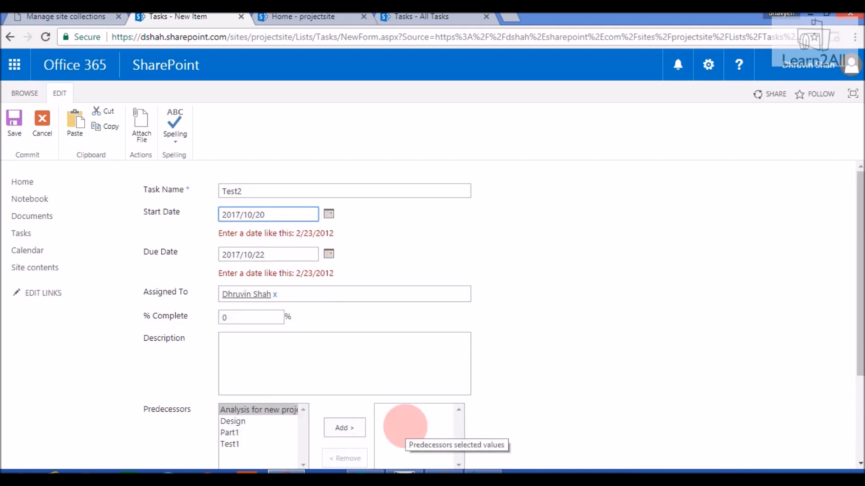
click(330, 214)
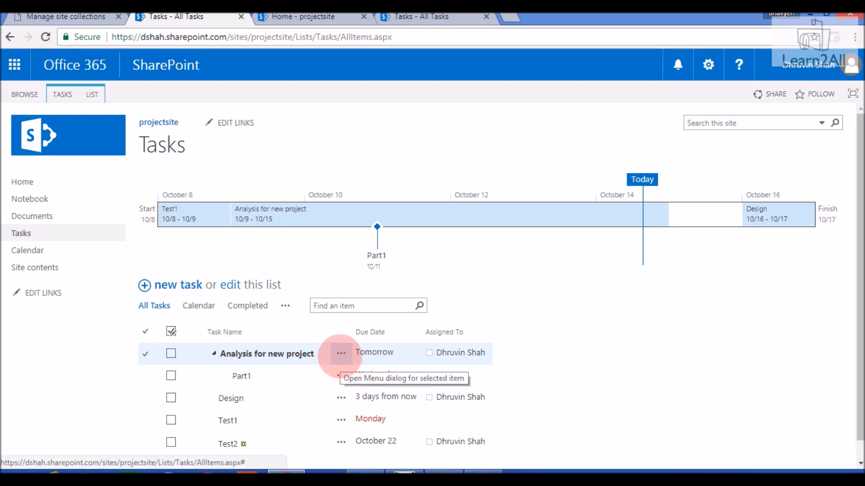
- Create a subtask named Part 2 under Analysis for new project, leaving its due date and assignee empty, and stop editing the list
click(340, 352)
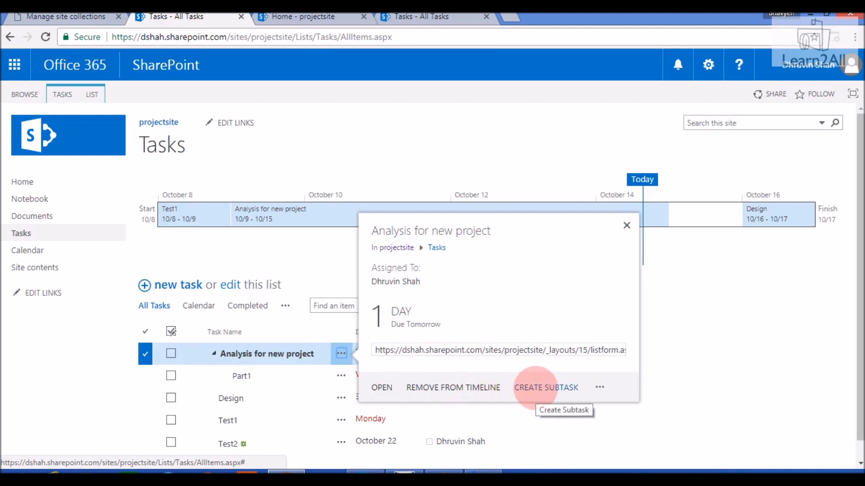
click(535, 388)
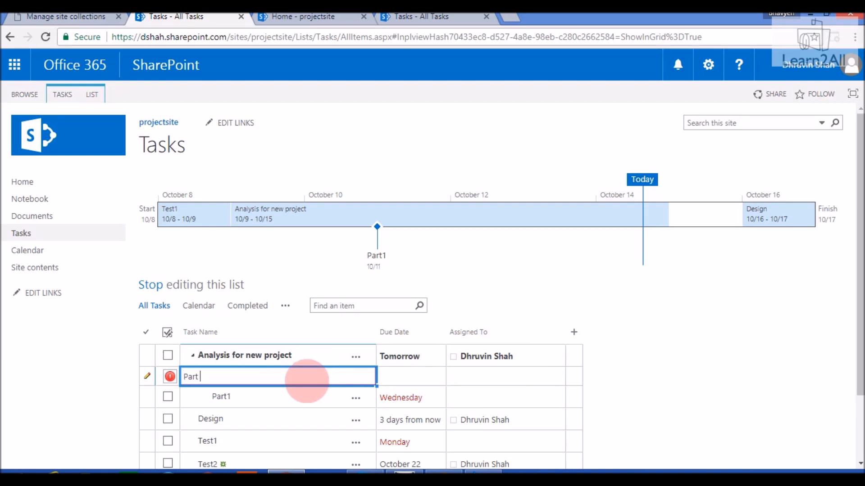
key(Tab)
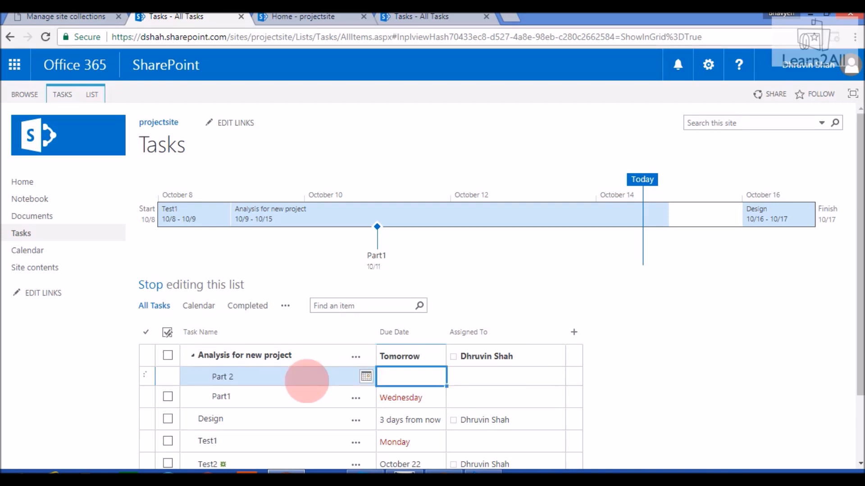
key(Tab)
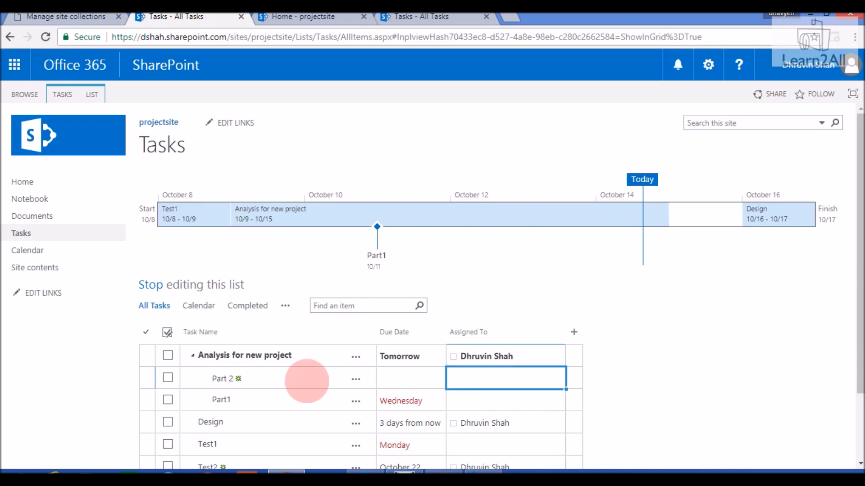
key(Tab)
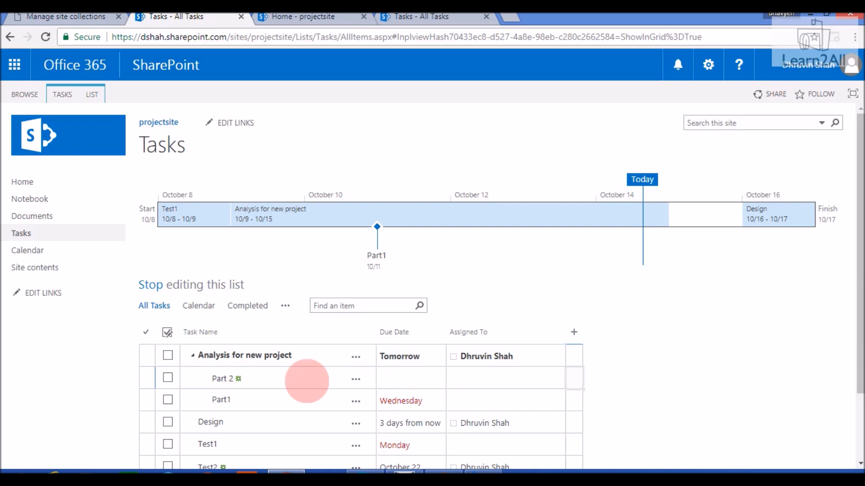
click(157, 285)
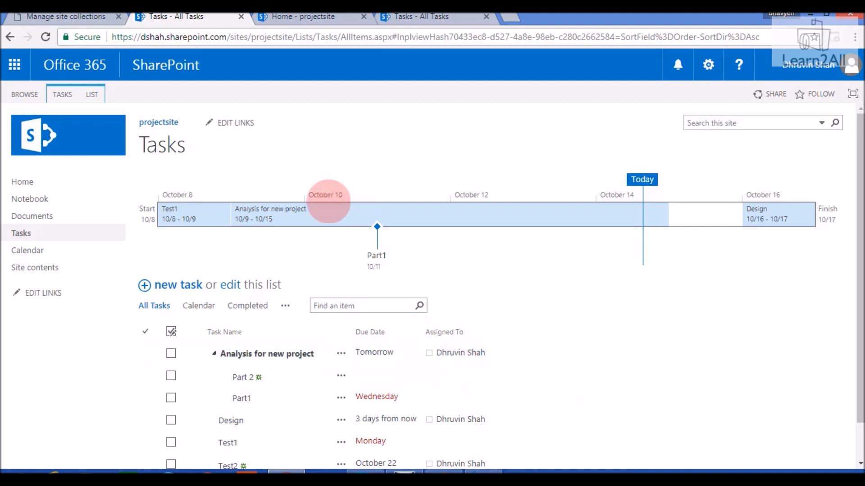
- Hide the task dates on the project timeline
click(284, 177)
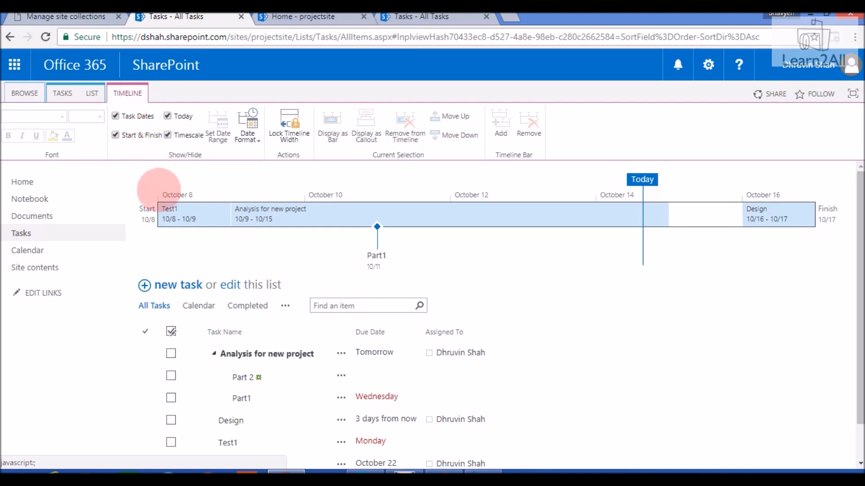
click(116, 116)
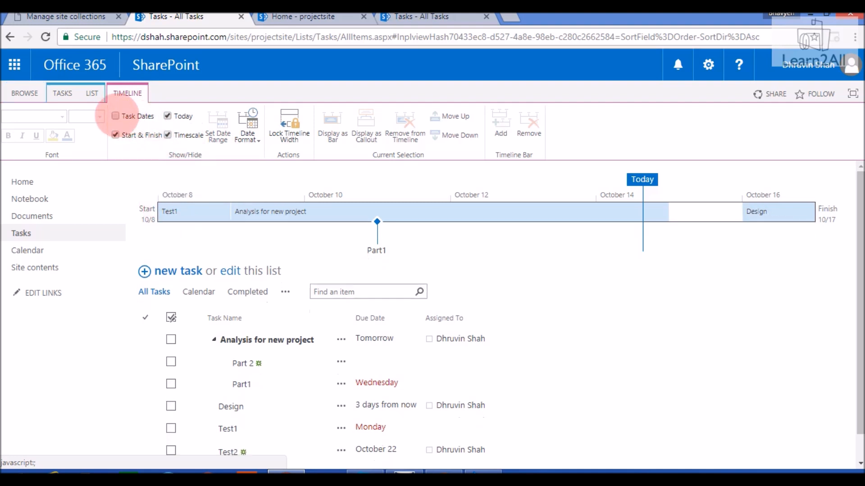
- Show the task dates on the project timeline again
click(116, 116)
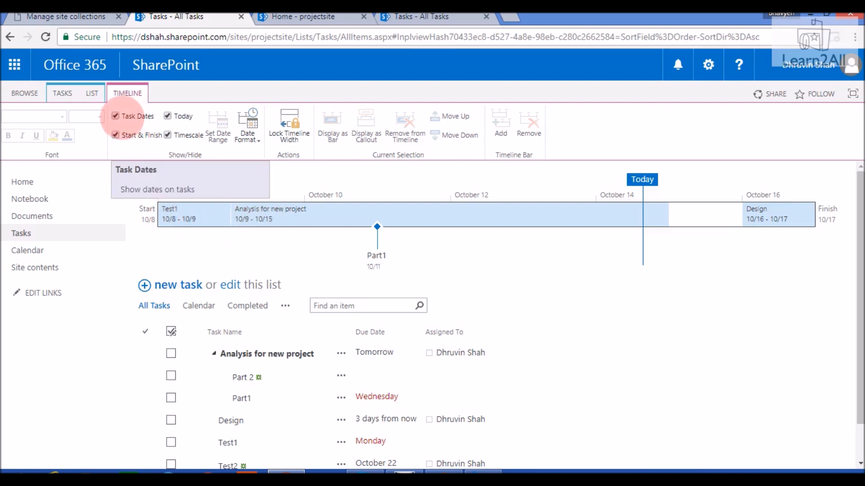
click(115, 116)
click(115, 116)
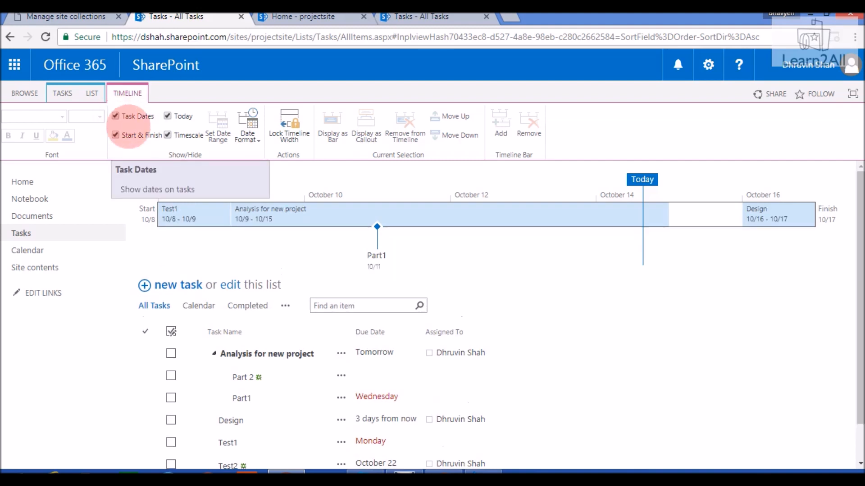
- Hide the timeline's start and finish dates, and show them again
click(116, 135)
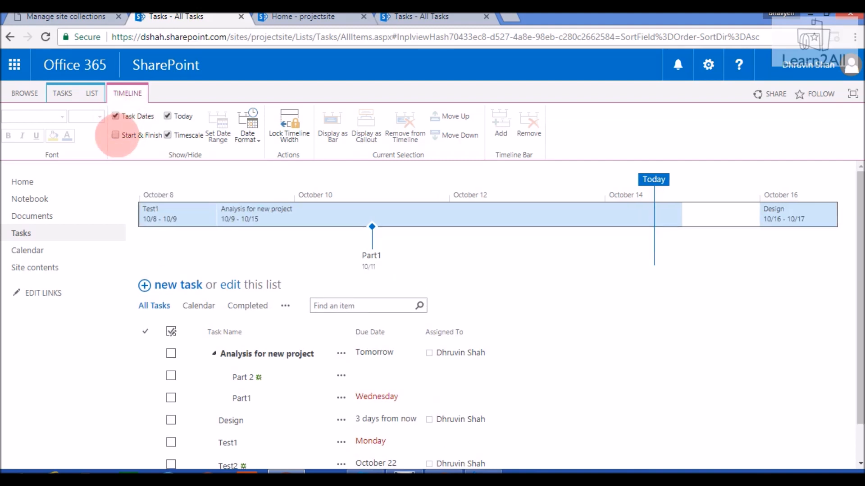
click(116, 135)
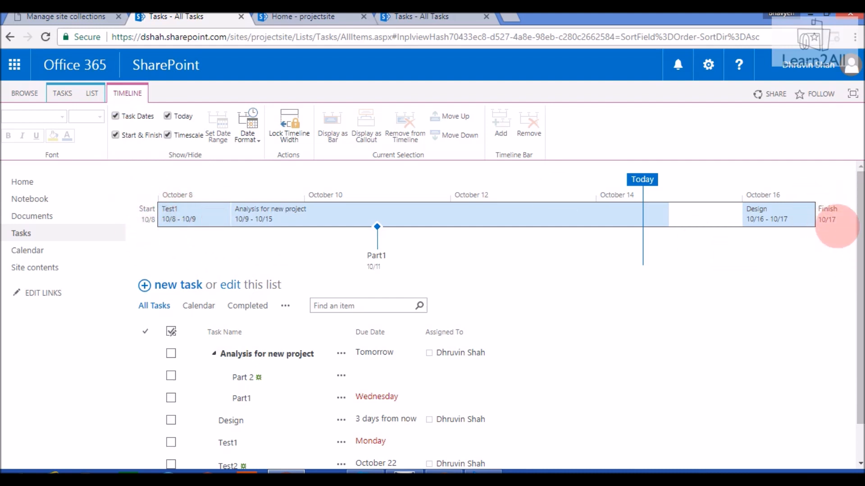
click(115, 135)
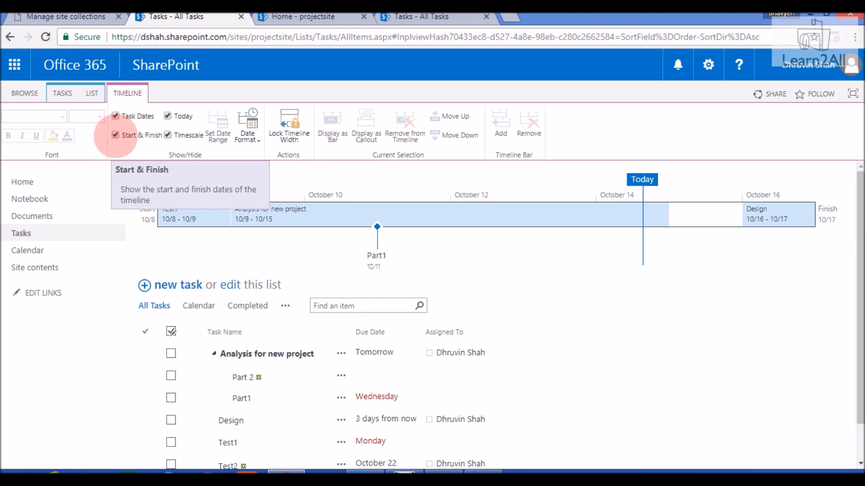
click(115, 135)
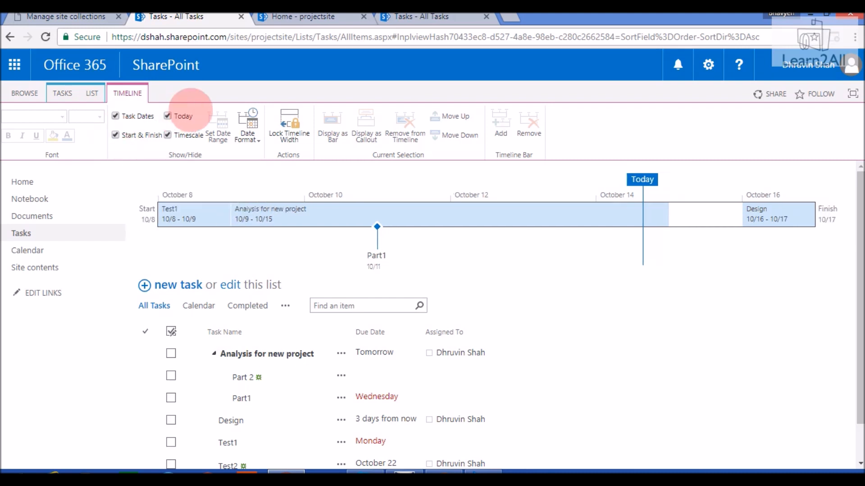
- Hide and restore the timeline's Today marker, and do the same with its timescale
click(168, 116)
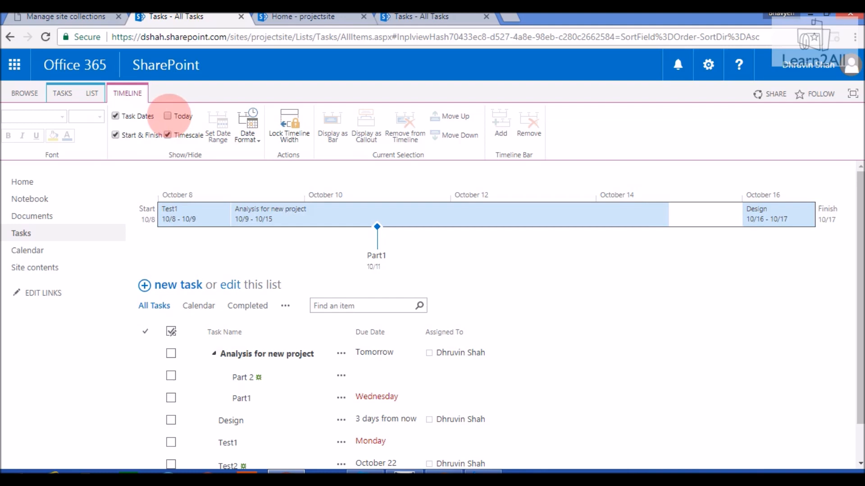
click(168, 116)
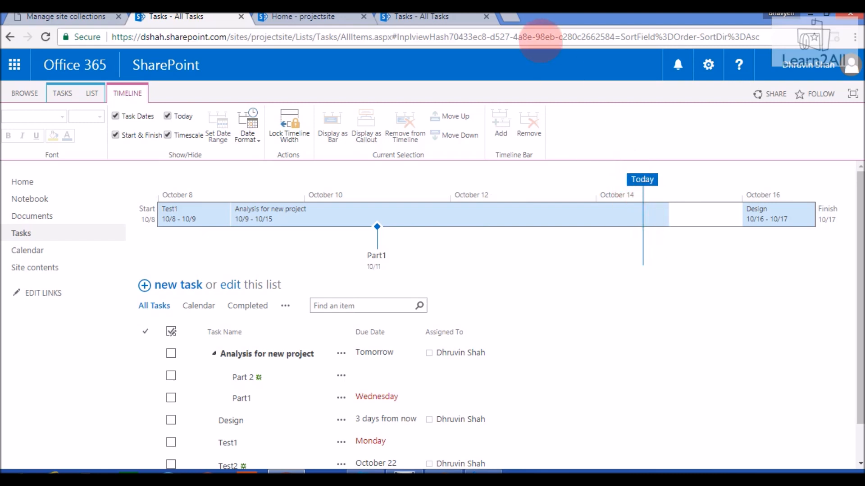
click(167, 136)
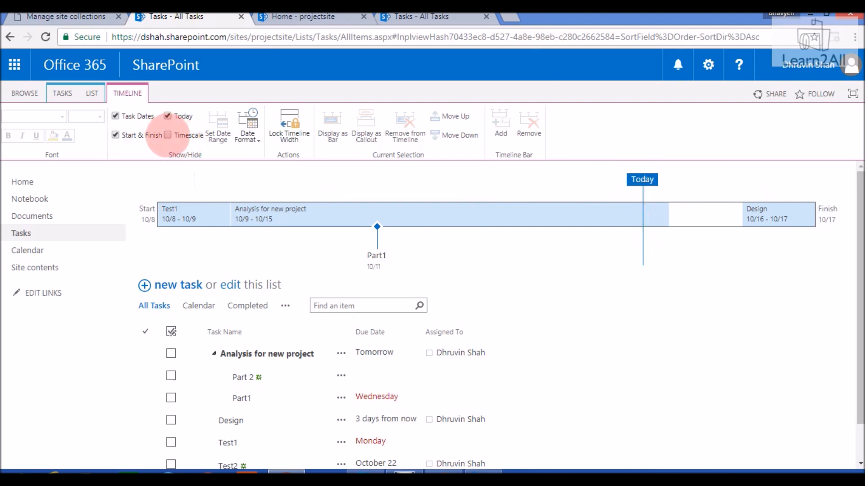
click(168, 135)
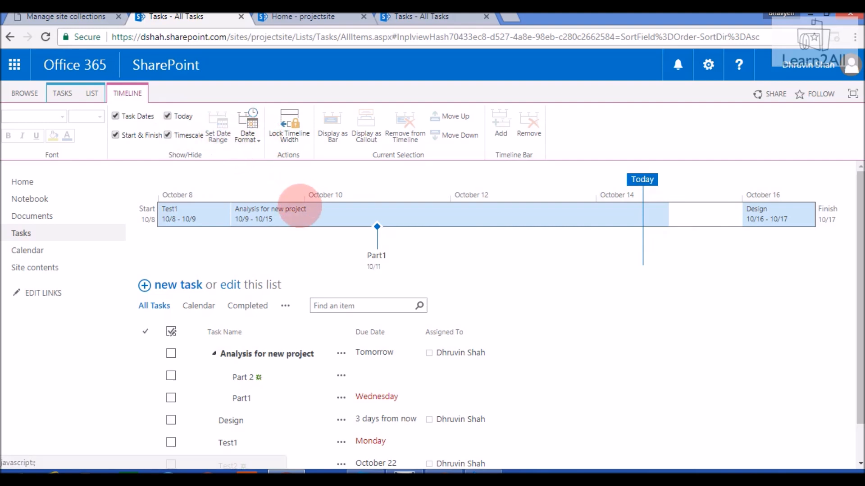
- Set a custom date range for the project timeline, starting 10/1/2017 and finishing 10/25/2017
click(295, 192)
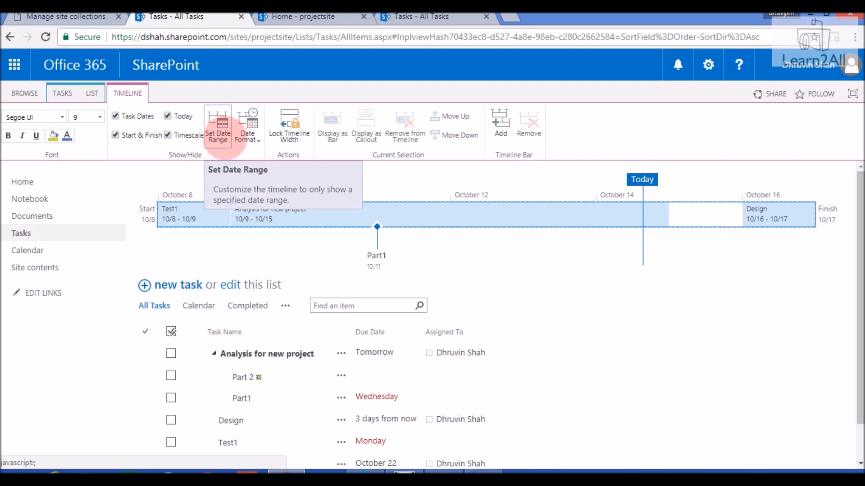
click(220, 137)
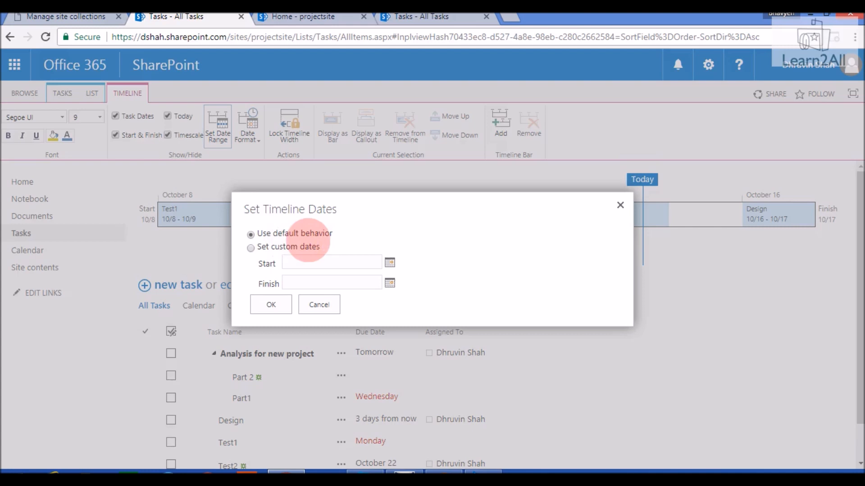
click(250, 247)
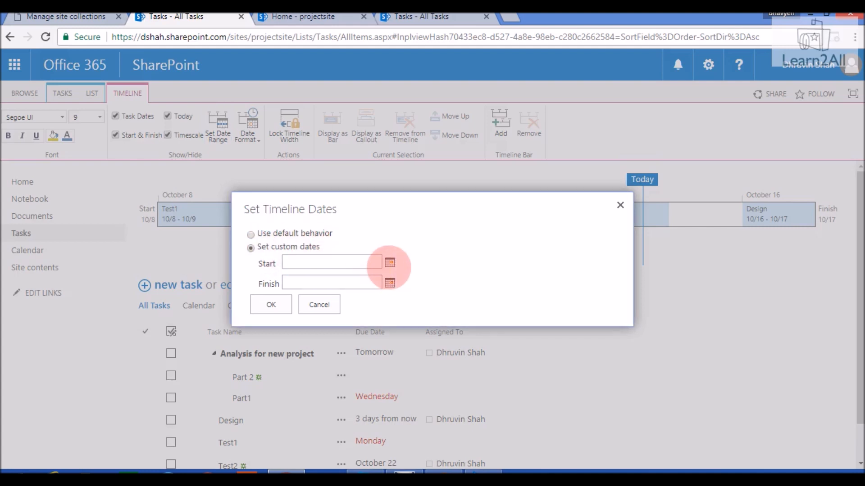
click(390, 262)
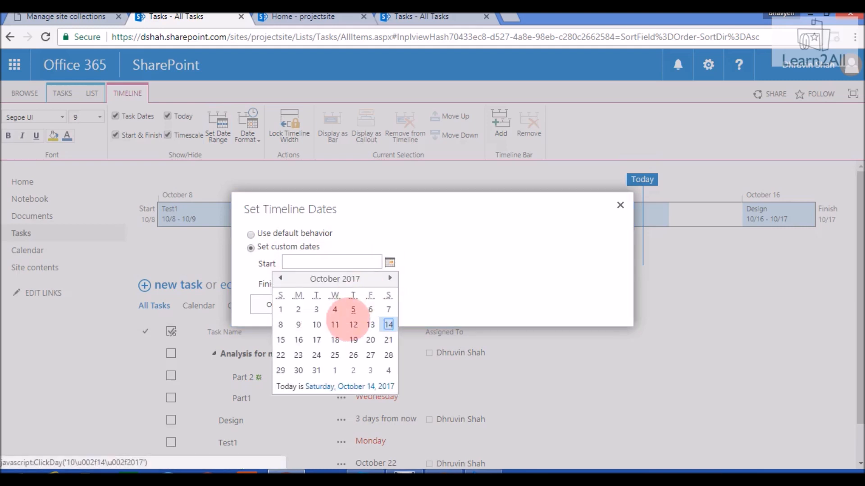
click(316, 340)
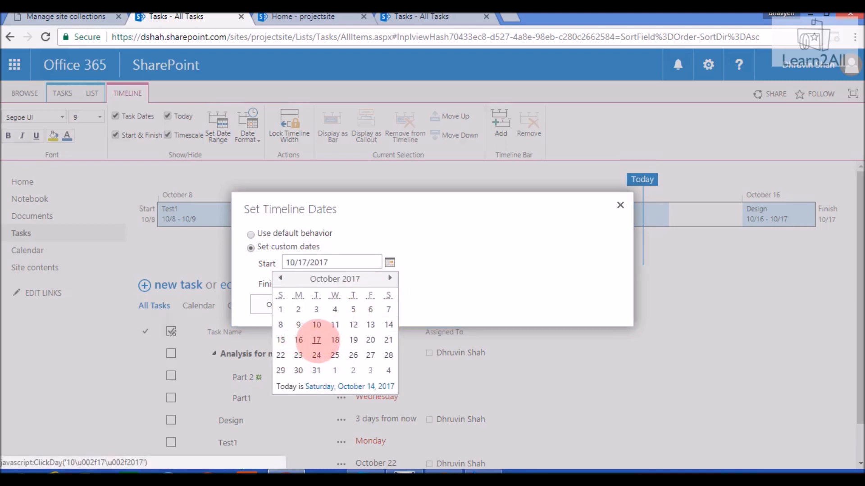
double_click(426, 271)
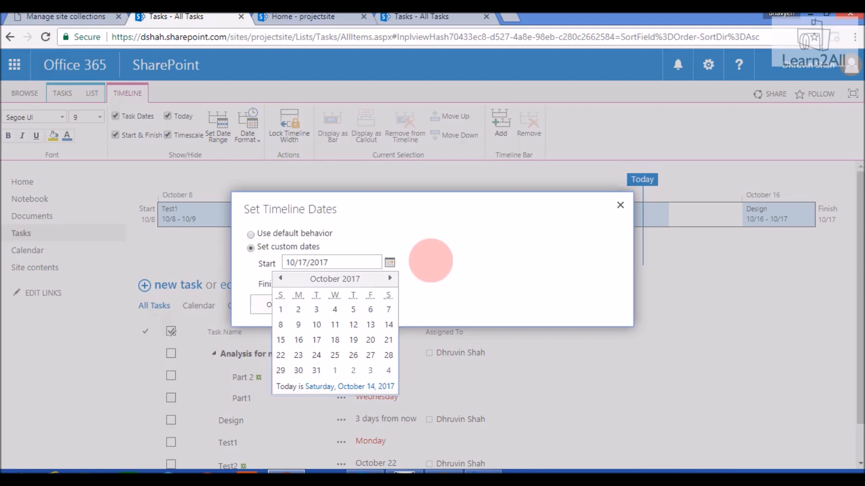
drag(406, 230, 392, 263)
click(391, 263)
click(335, 355)
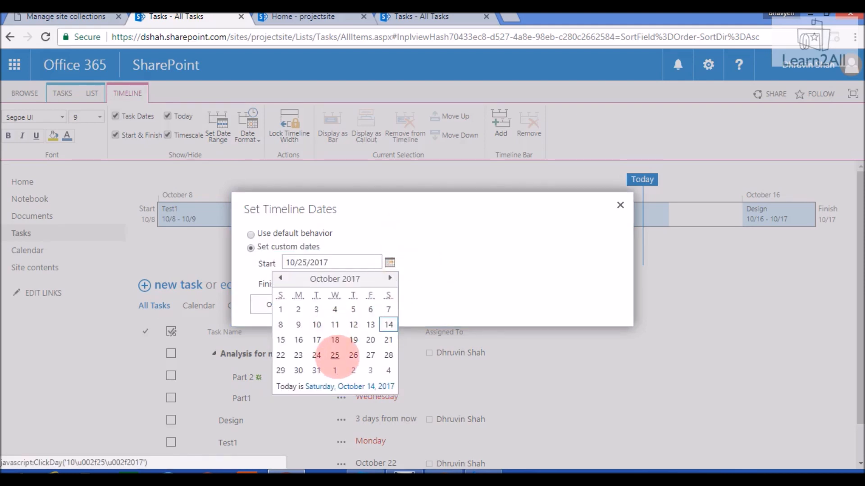
click(390, 263)
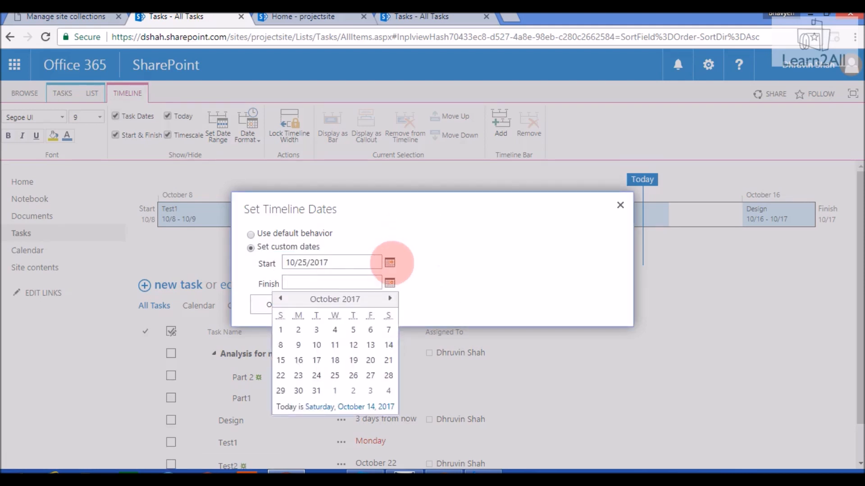
click(271, 304)
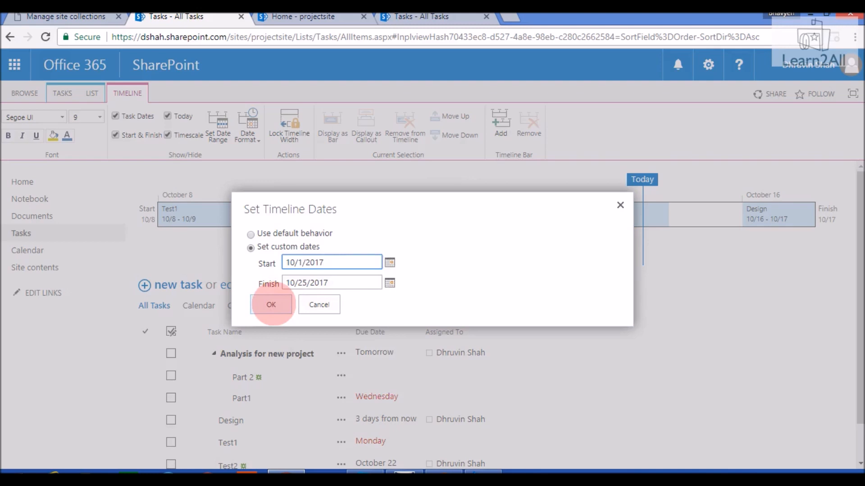
click(271, 304)
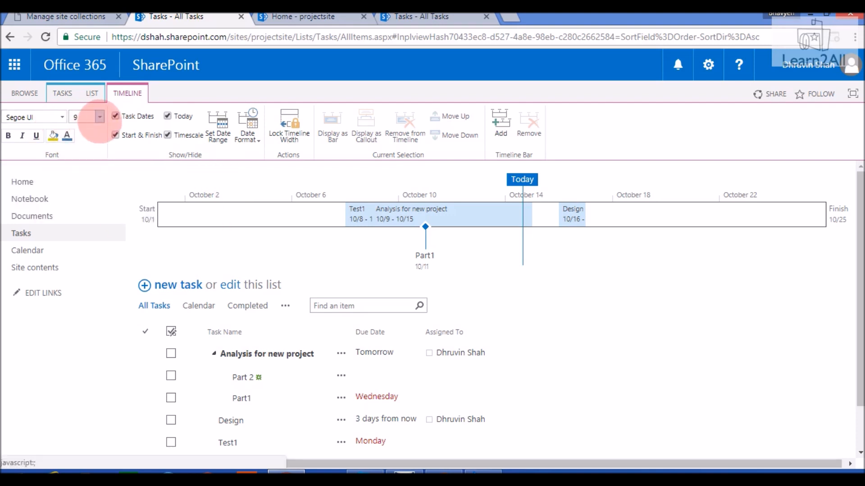
- Set the font size to 18 for the timeline's Start and Finish labels and for the Test1 bar
click(99, 117)
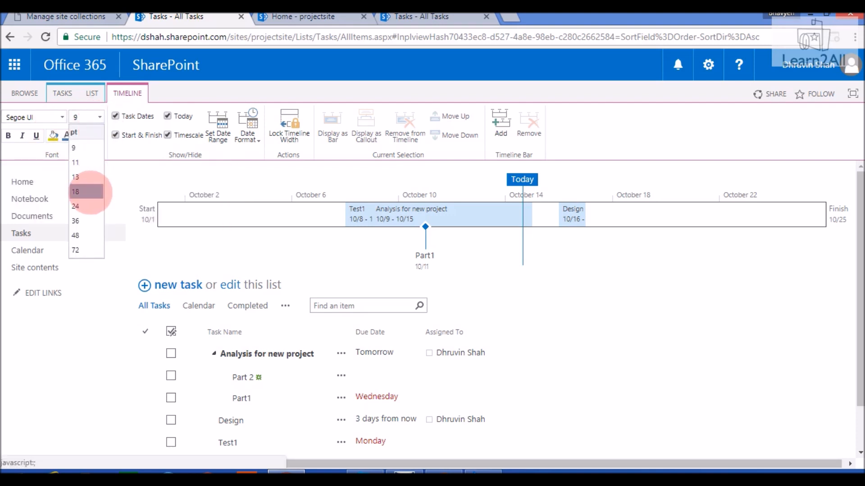
click(85, 192)
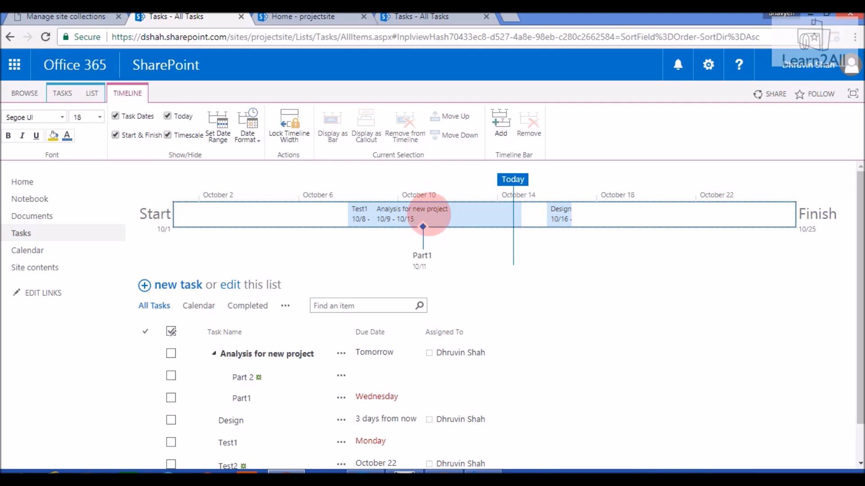
click(430, 212)
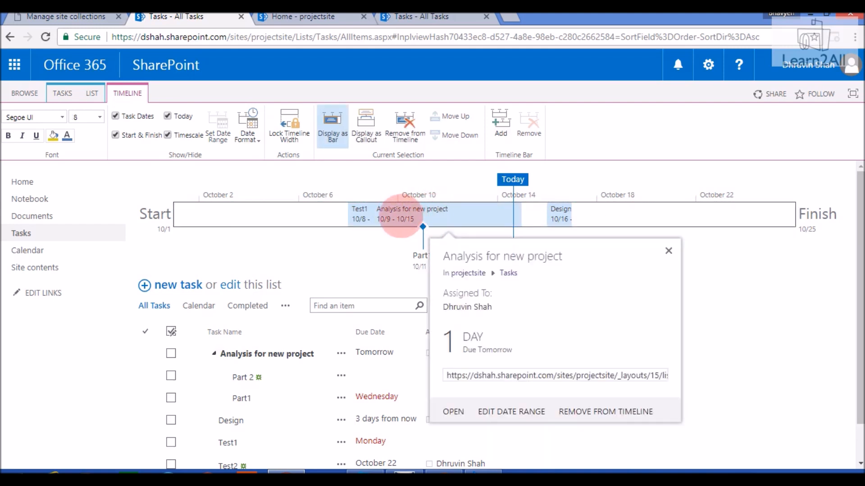
click(357, 213)
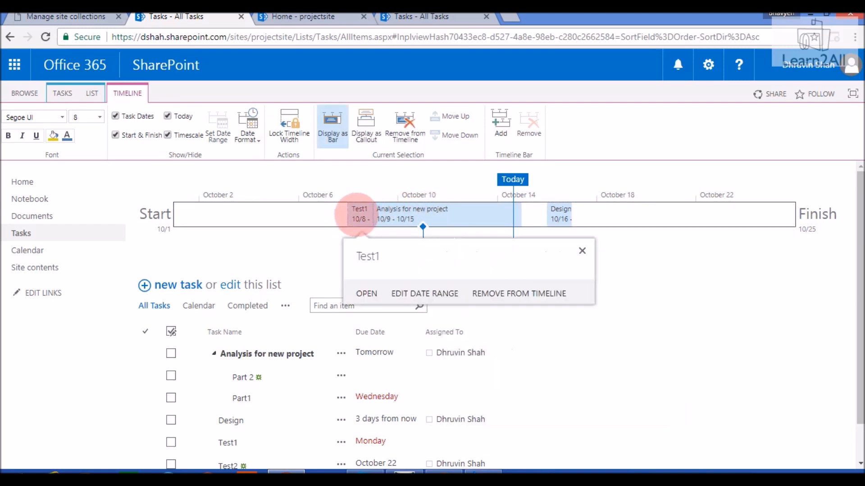
click(100, 117)
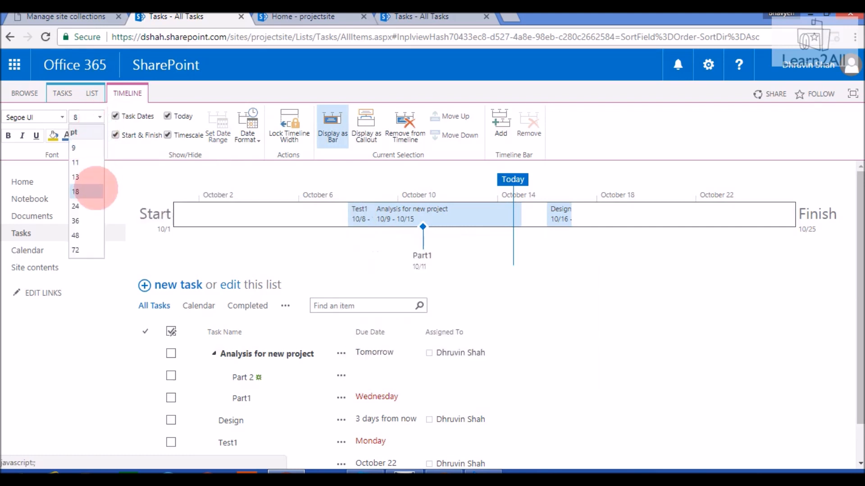
click(87, 188)
- Check the font size of the Analysis for new project bar and of the timeline itself
click(402, 215)
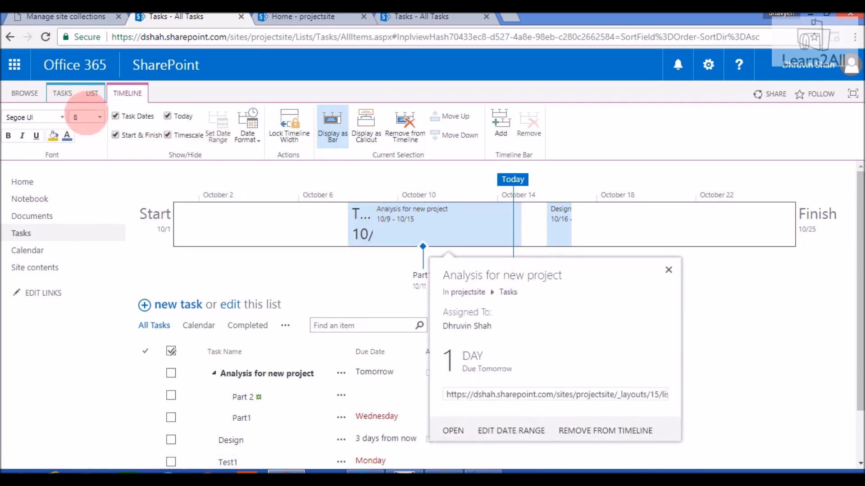
click(74, 117)
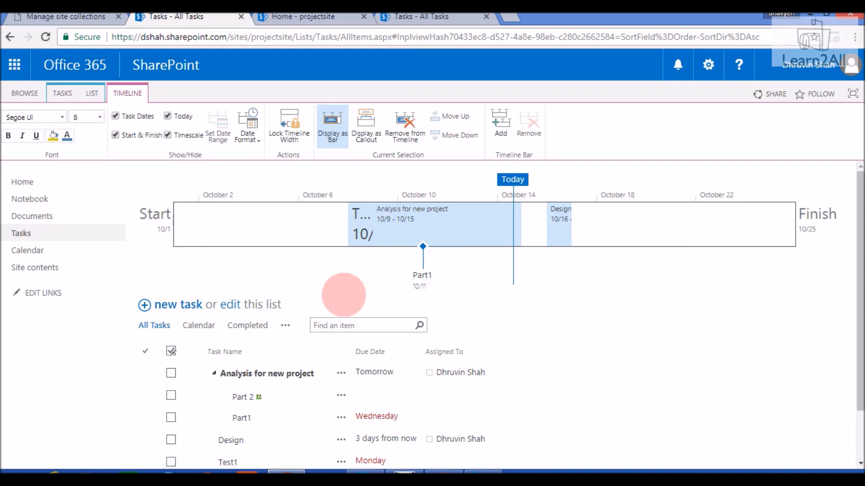
click(341, 293)
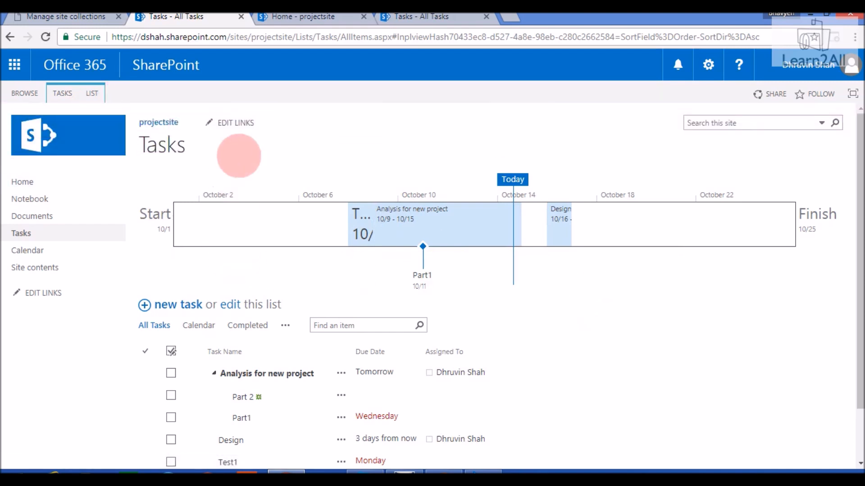
click(230, 218)
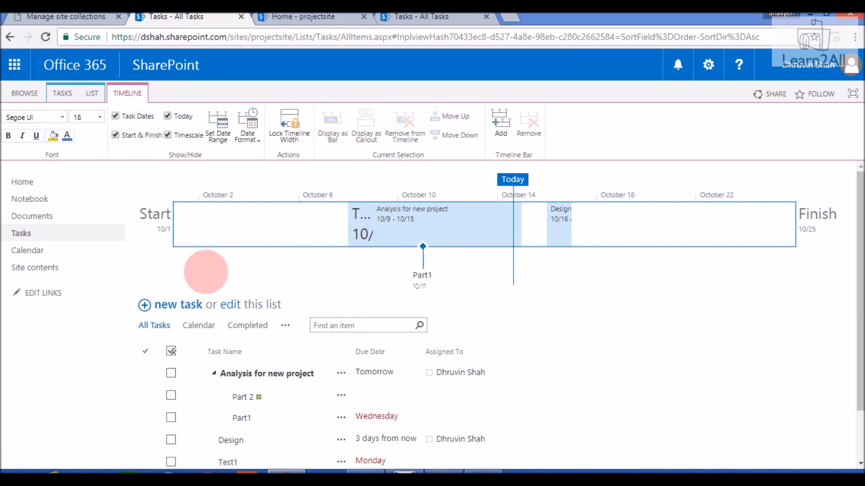
- Return to the project site's home page and open its site settings
click(35, 184)
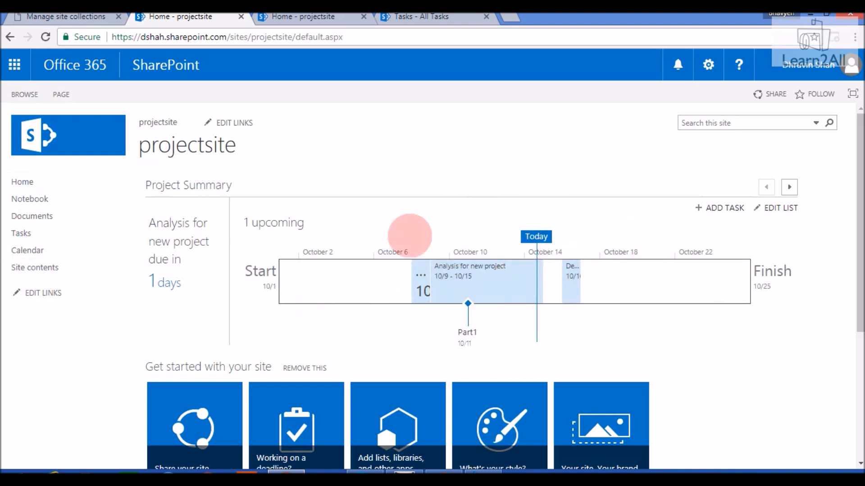
click(708, 64)
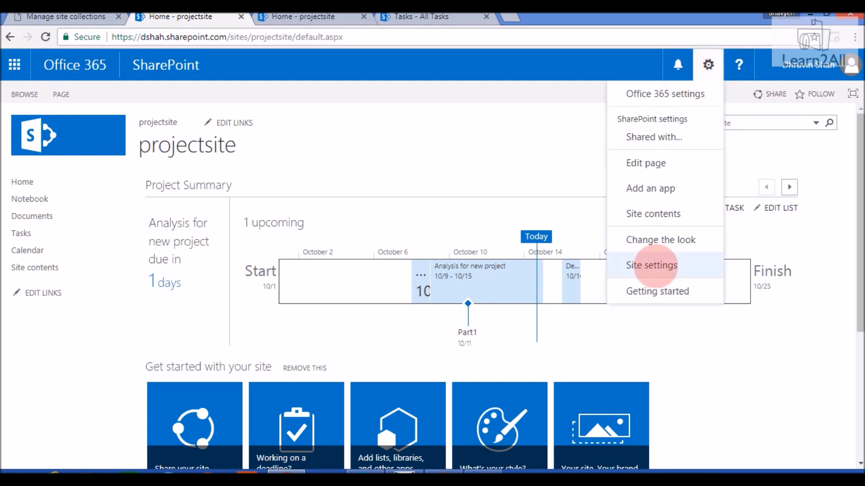
click(656, 272)
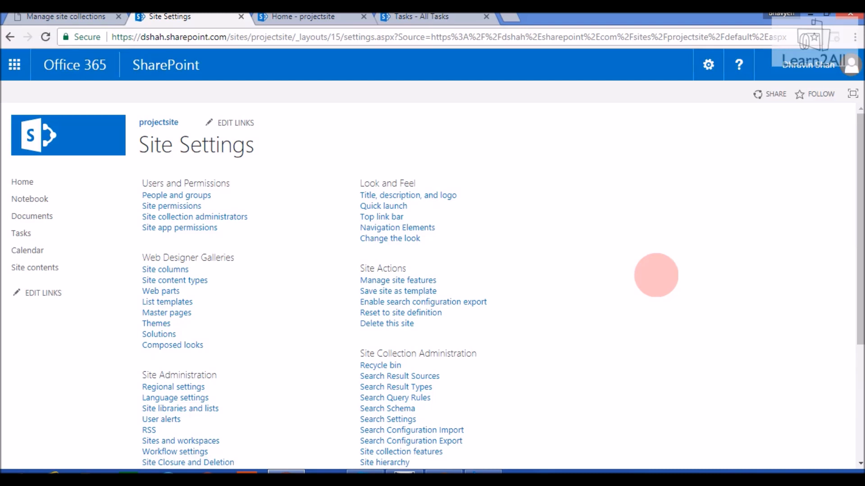
scroll(846, 153, down, 1)
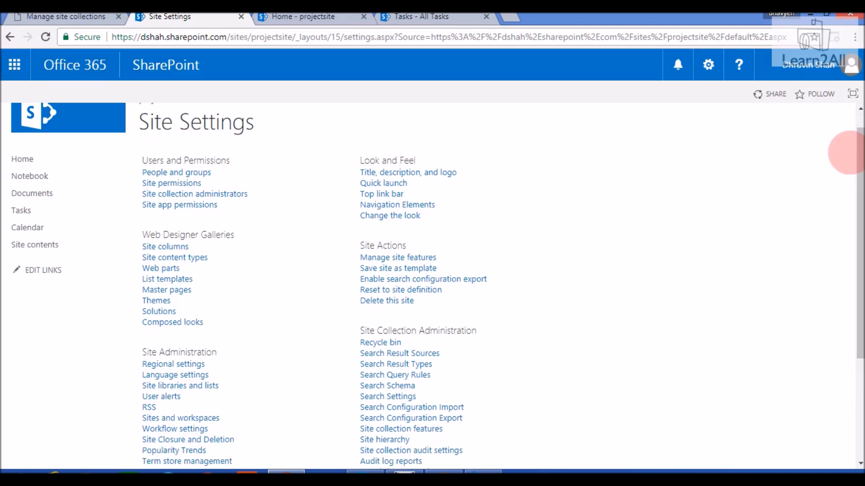